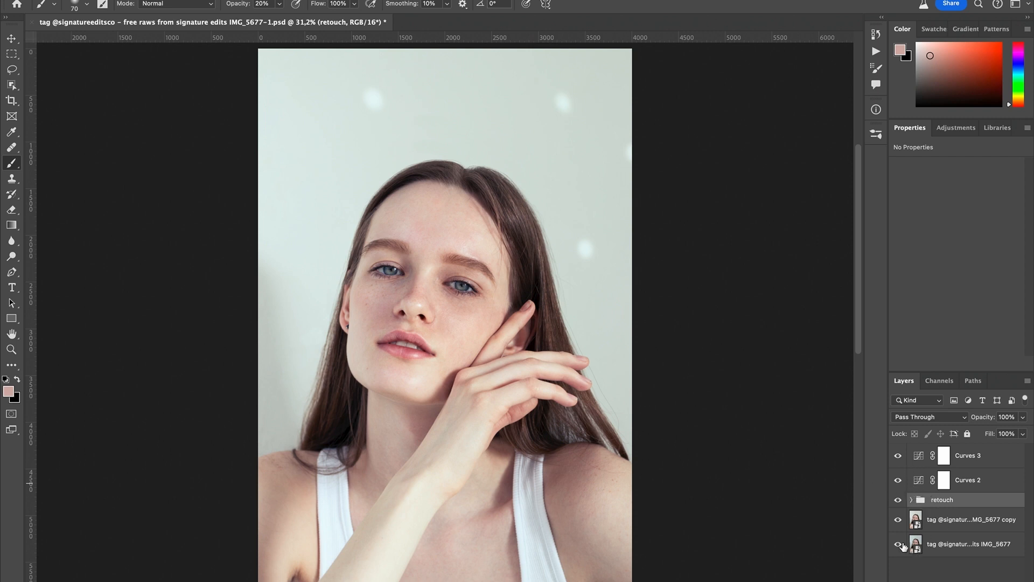
- Compare the retouched portrait with the original layer shown alone, and hide the Curves 3 and Curves 2 layers
left_click(898, 544, "alt")
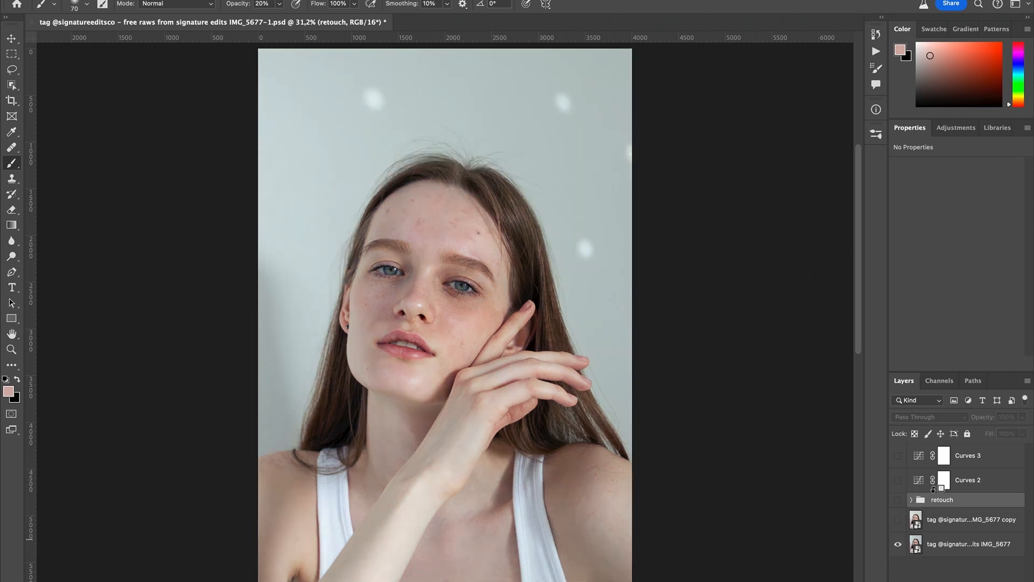
left_click(897, 544, "alt")
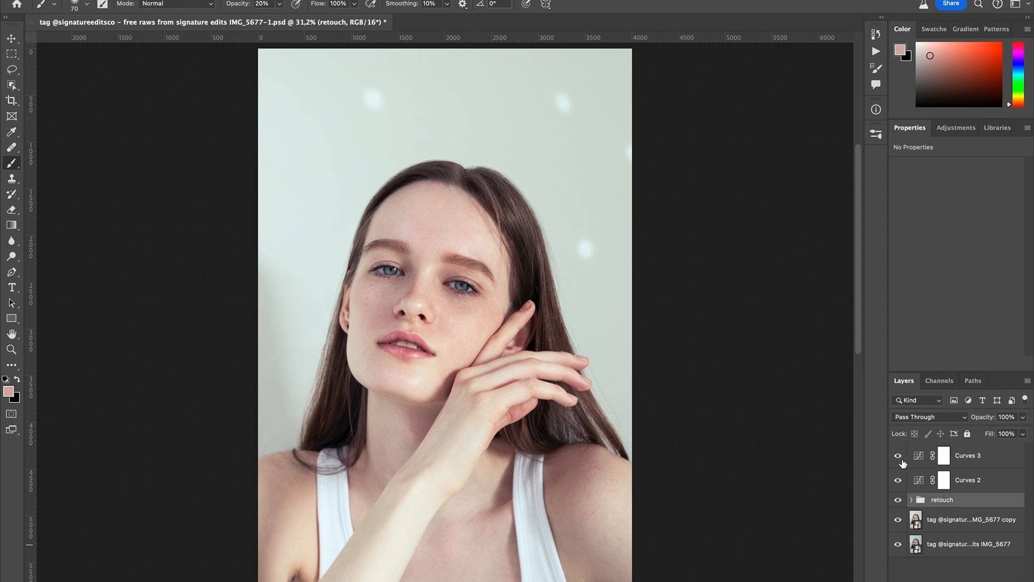
left_click_drag(898, 458, 913, 504)
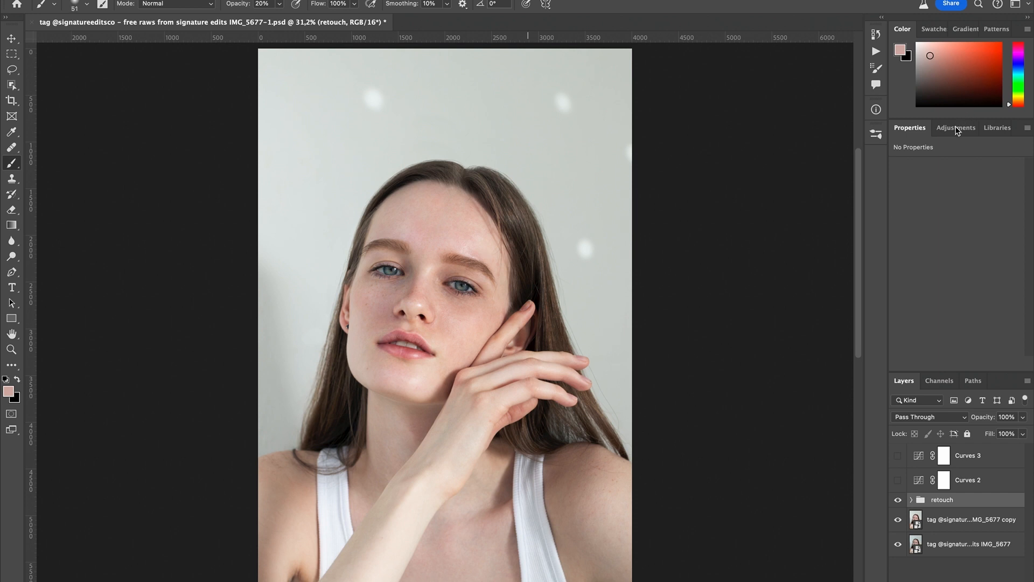
- Add a Curves adjustment layer directly above the retouch group
left_click(955, 129)
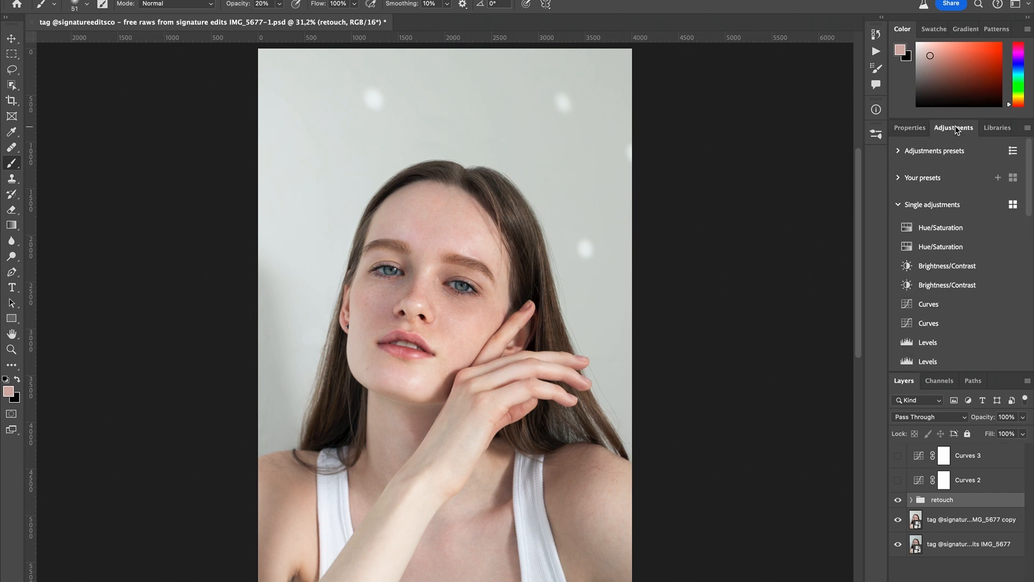
left_click(931, 304)
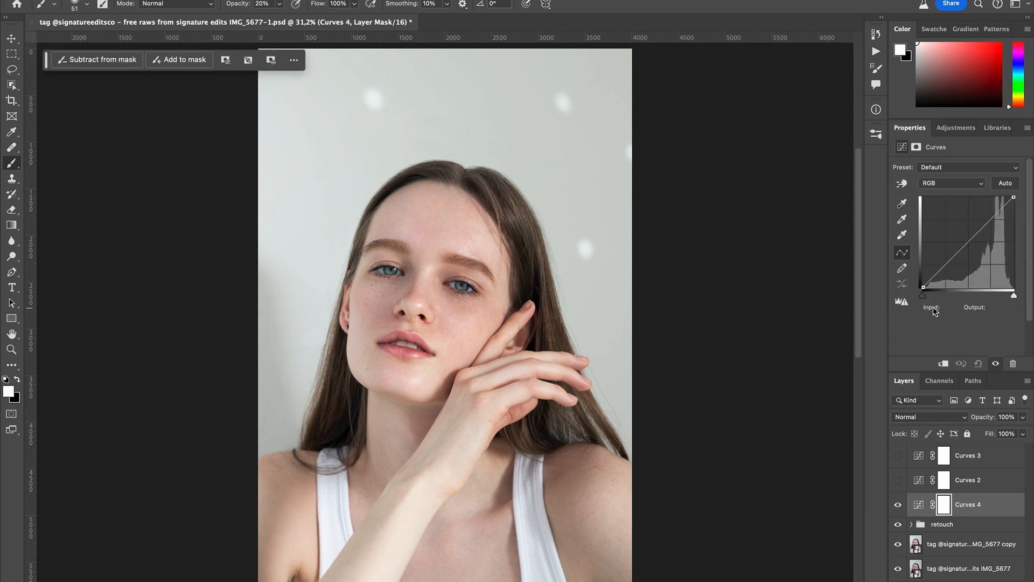
left_click(952, 128)
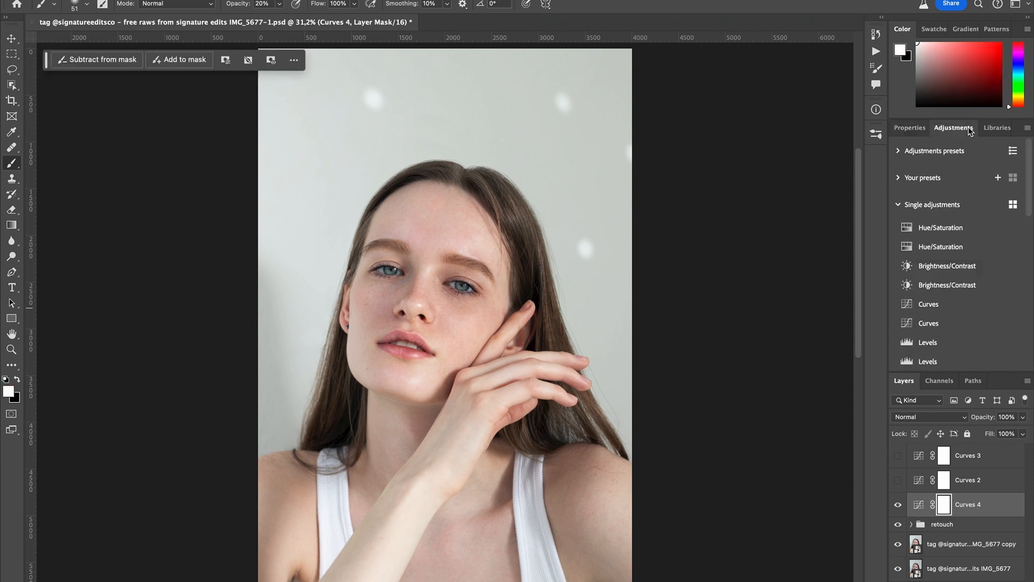
- Shape the new curve from samples in the iris, raising the midtones at input 125 and setting the shadows to input 56, output 53
scroll(506, 289, "up", 6)
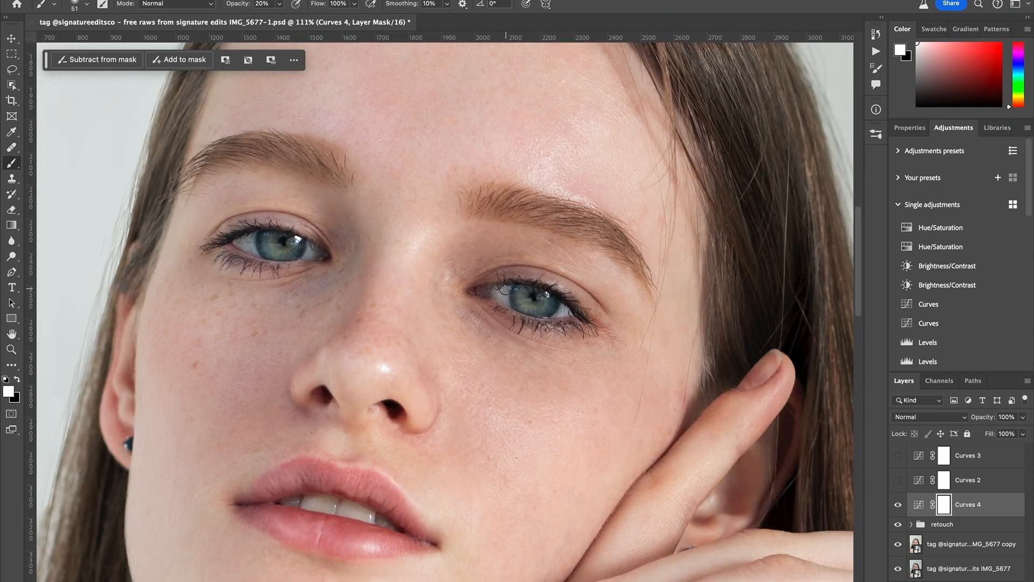
left_click(920, 505)
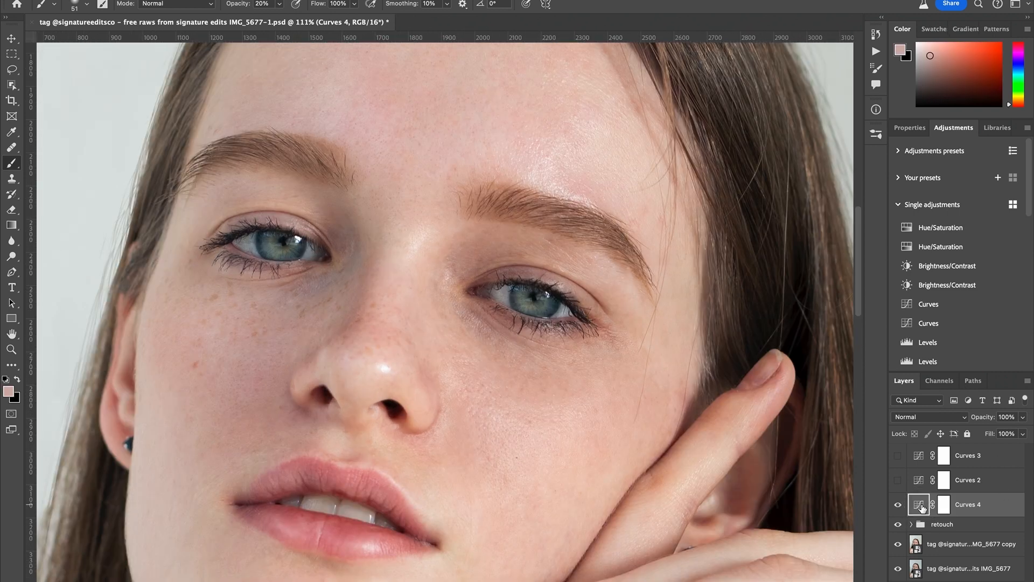
left_click(920, 505)
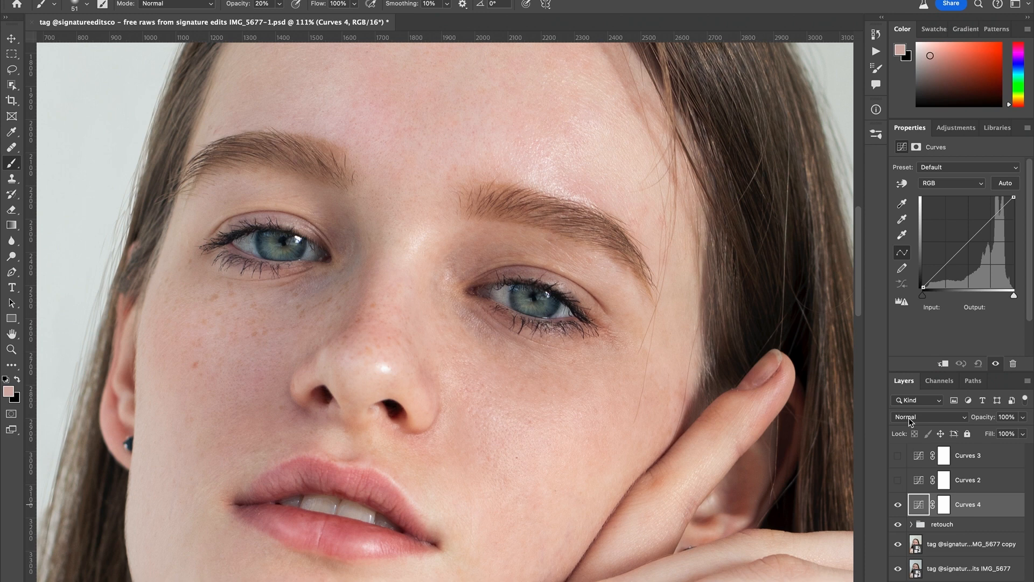
left_click(902, 182)
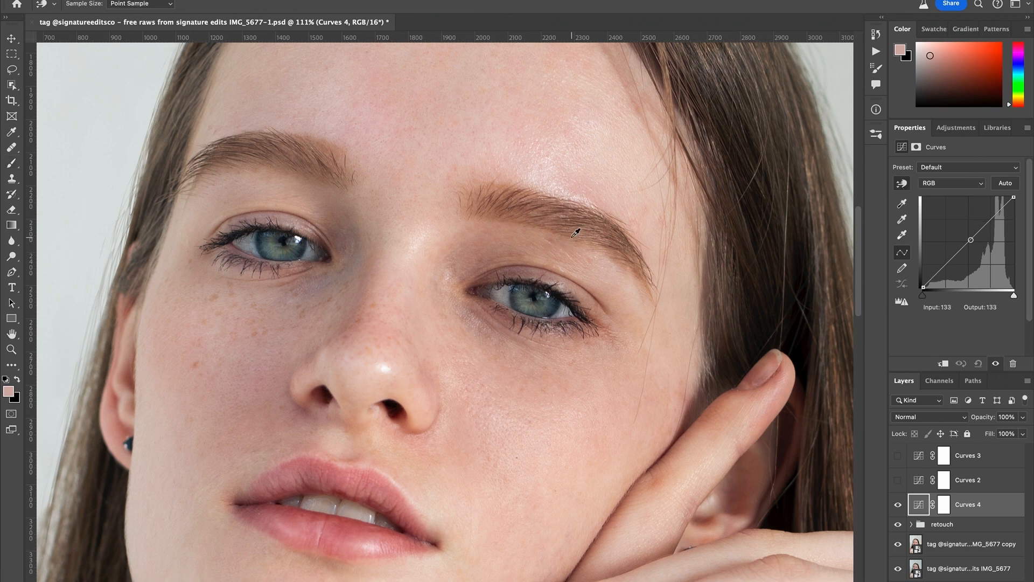
key("super+equal")
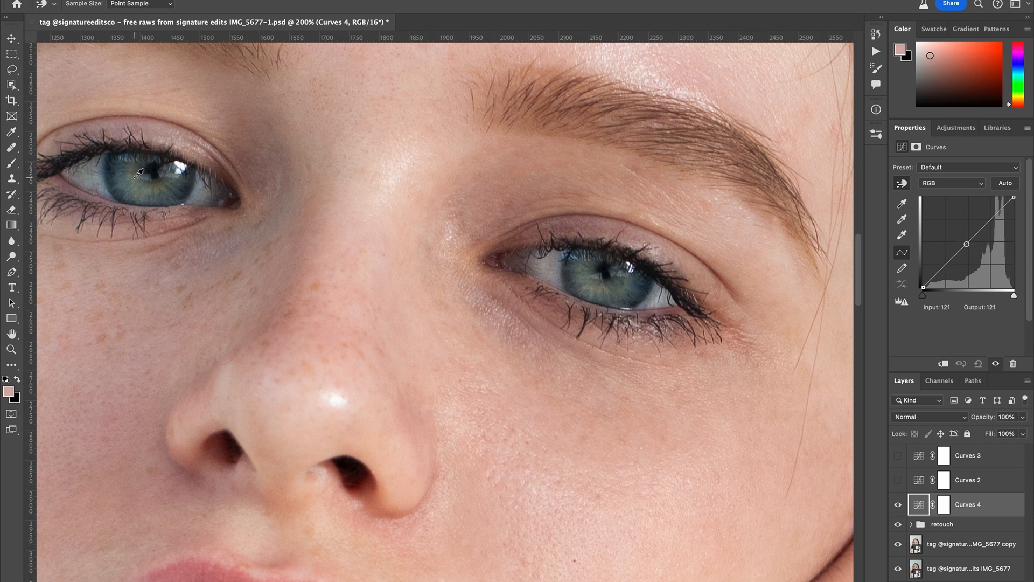
left_click(137, 175)
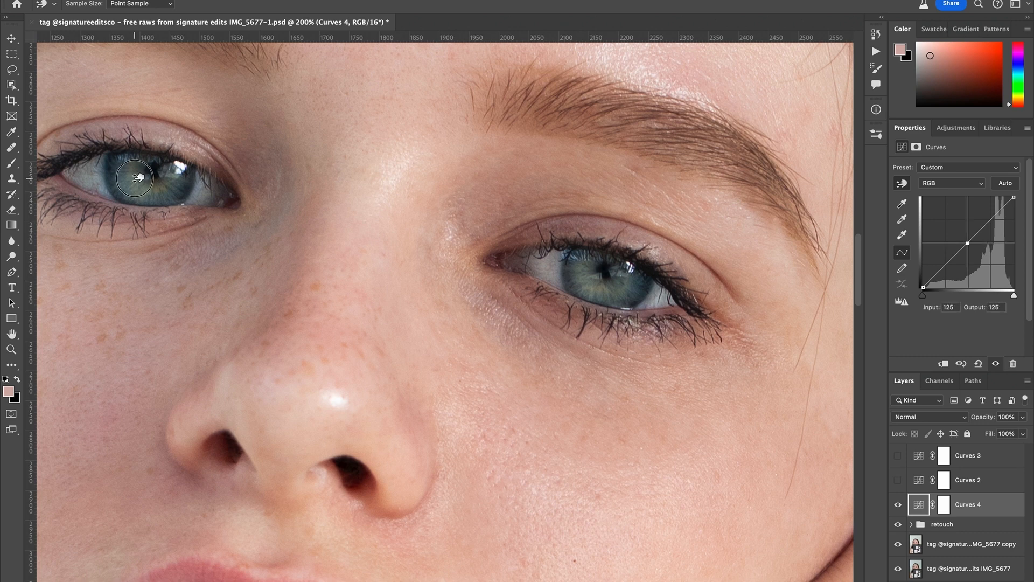
left_click_drag(138, 177, 137, 168)
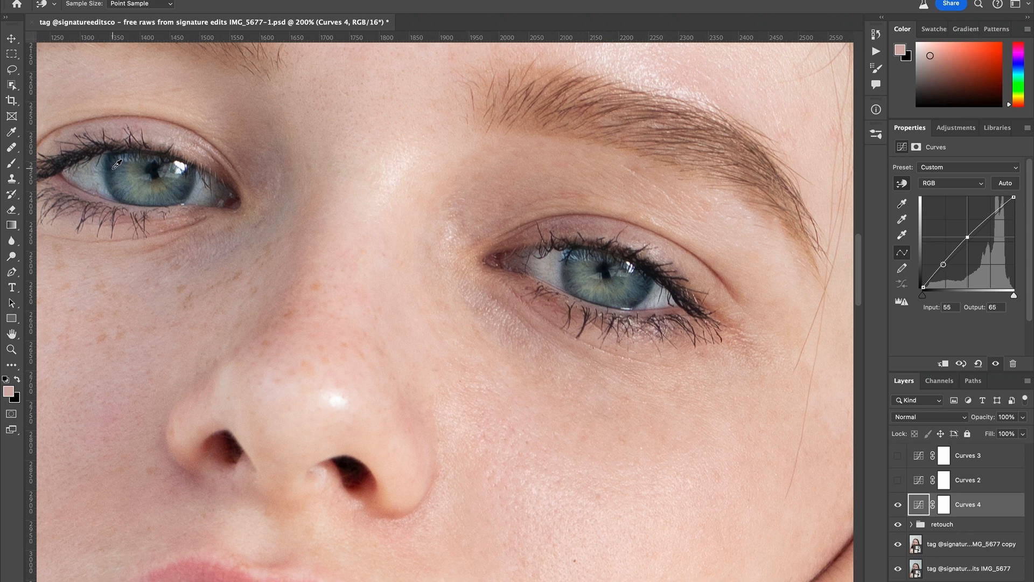
left_click_drag(116, 162, 115, 174)
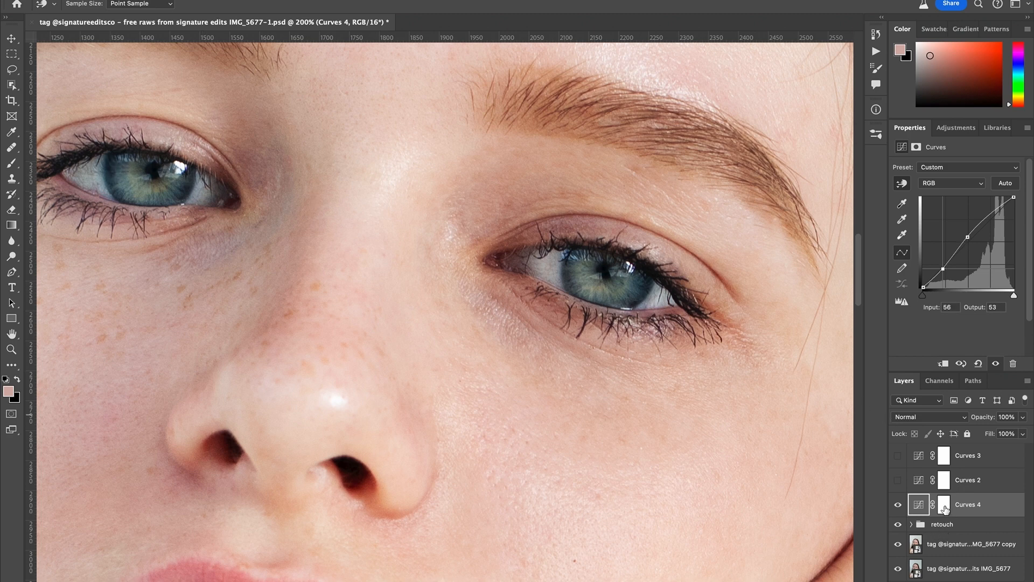
- Invert the new Curves layer's mask to black and get the Brush ready for painting in white
left_click(944, 509)
key("b")
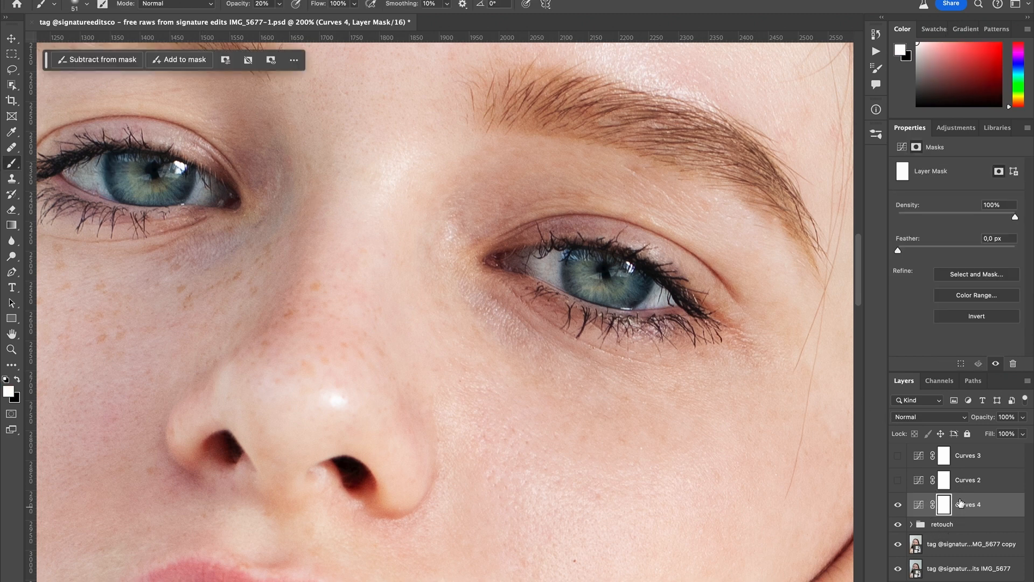
key("super+i")
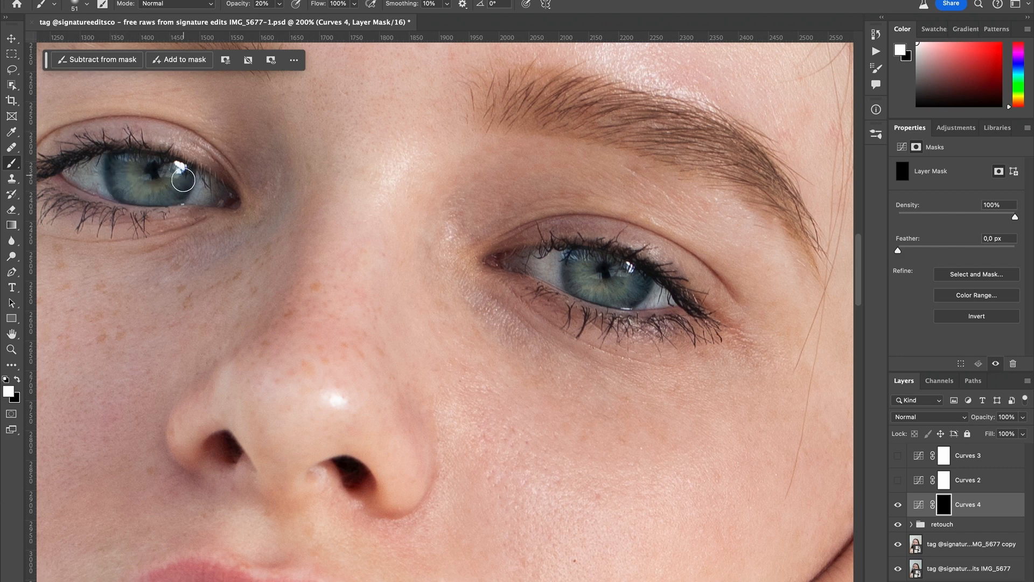
- Paint white at 20% opacity over both irises on the new Curves layer's mask
mouse_move(140, 176)
left_mouse_down()
mouse_move(115, 176)
mouse_move(131, 175)
left_mouse_up()
mouse_move(147, 173)
left_mouse_down()
mouse_move(121, 159)
mouse_move(112, 170)
mouse_move(124, 184)
mouse_move(123, 168)
mouse_move(122, 186)
mouse_move(184, 179)
left_mouse_up()
mouse_move(580, 273)
left_mouse_down()
mouse_move(636, 299)
mouse_move(637, 280)
mouse_move(613, 276)
mouse_move(619, 283)
mouse_move(582, 257)
mouse_move(649, 283)
mouse_move(623, 296)
mouse_move(588, 285)
mouse_move(577, 261)
mouse_move(617, 283)
mouse_move(586, 271)
mouse_move(580, 282)
mouse_move(588, 272)
mouse_move(634, 291)
mouse_move(631, 277)
mouse_move(579, 263)
left_mouse_up()
mouse_move(136, 176)
left_mouse_down()
mouse_move(127, 186)
mouse_move(167, 177)
mouse_move(172, 189)
mouse_move(166, 169)
left_mouse_up()
- Compare the eyes with and without the Curves 4 adjustment, both close up and with the whole portrait in view
left_click(898, 505)
left_click(898, 505)
left_click(898, 505)
left_click(898, 506)
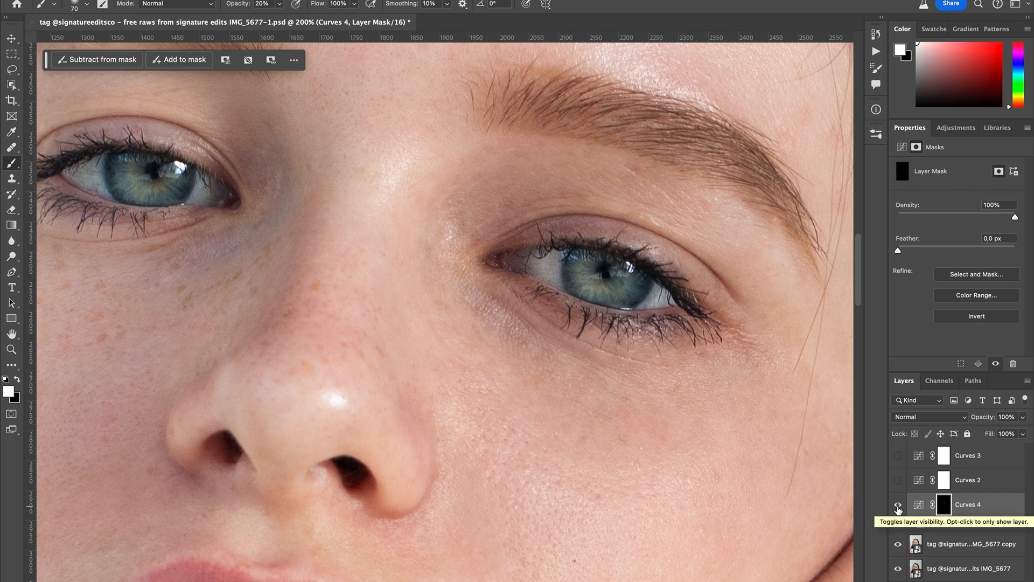
key("super+0")
left_click(898, 505)
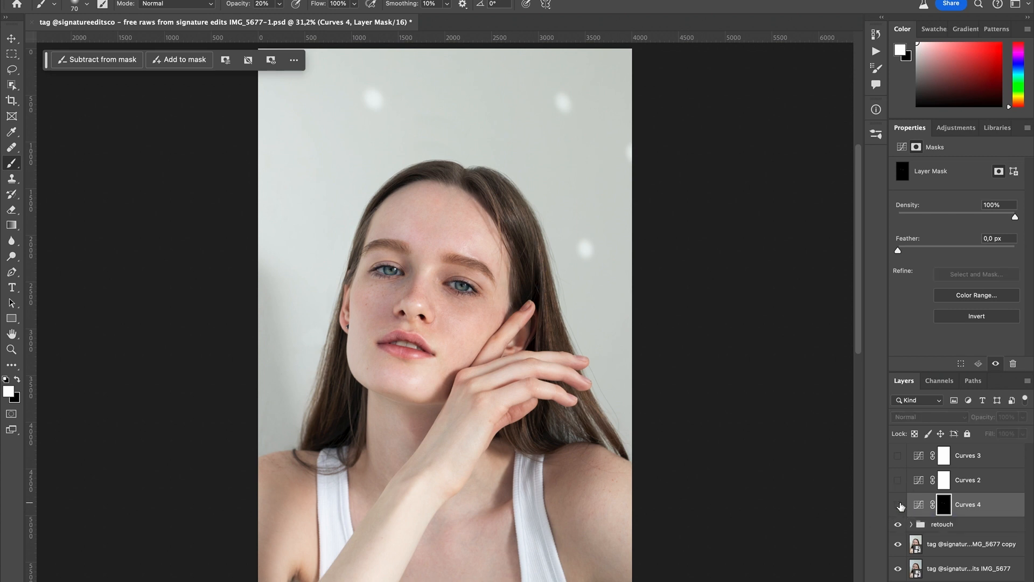
left_click(898, 505)
left_click(898, 505)
left_click(898, 506)
left_click(898, 505)
left_click(897, 505)
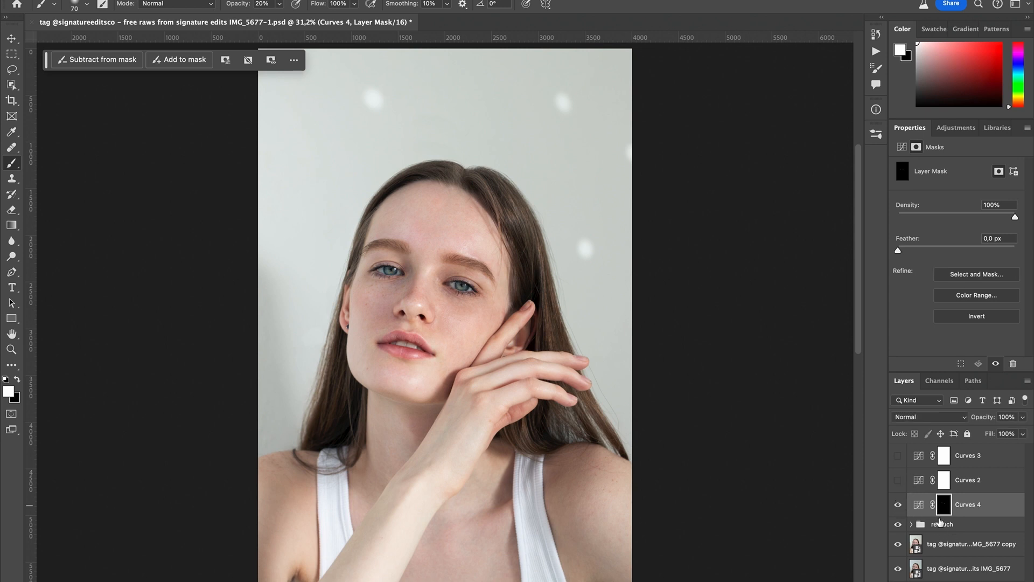
- Show the Curves 3 and Curves 2 layers again and compare the full edit with and without the Curves 4 eye adjustment
left_click_drag(900, 458, 898, 480)
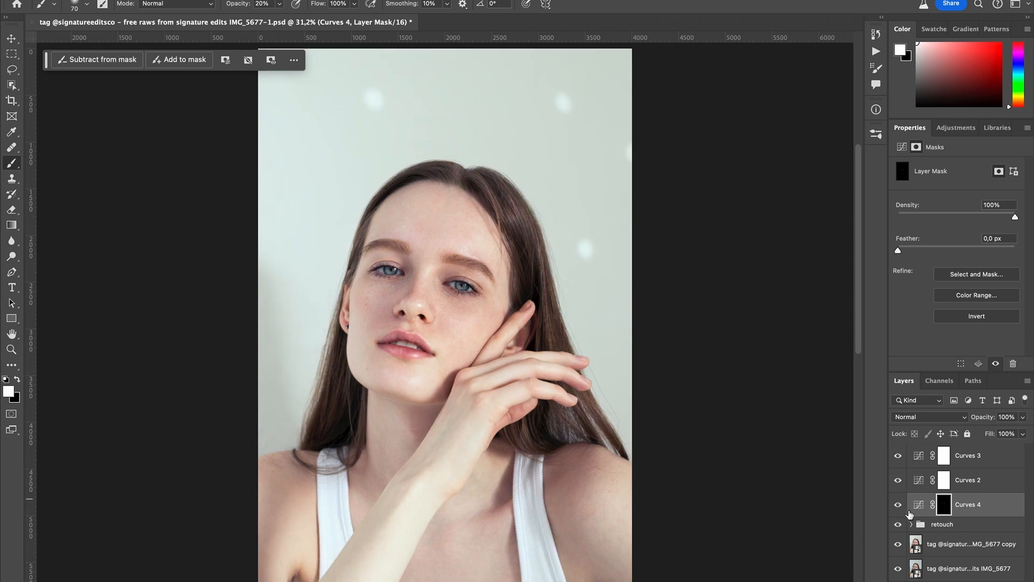
left_click(898, 505)
left_click(898, 505)
left_click(898, 505)
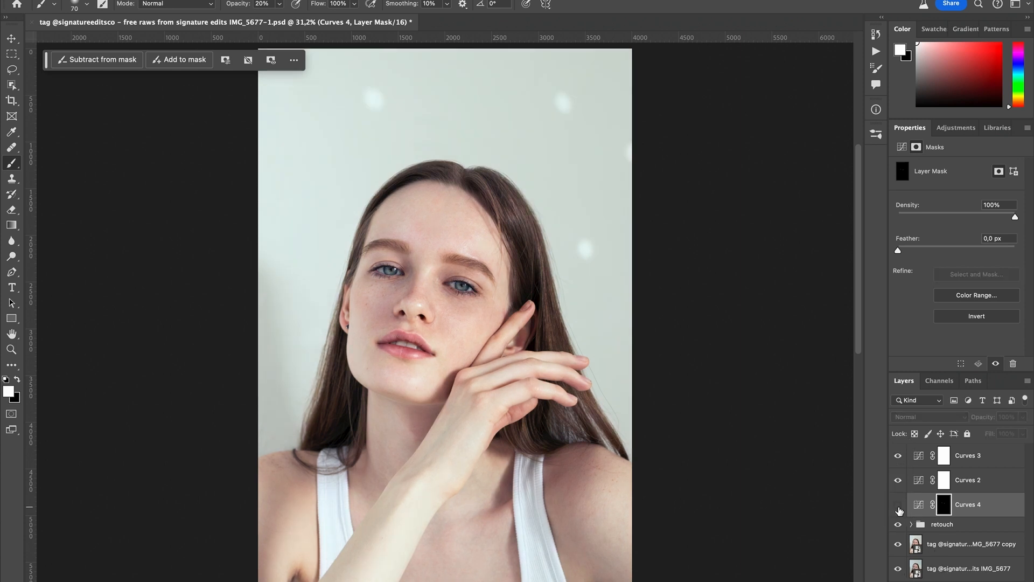
left_click(898, 505)
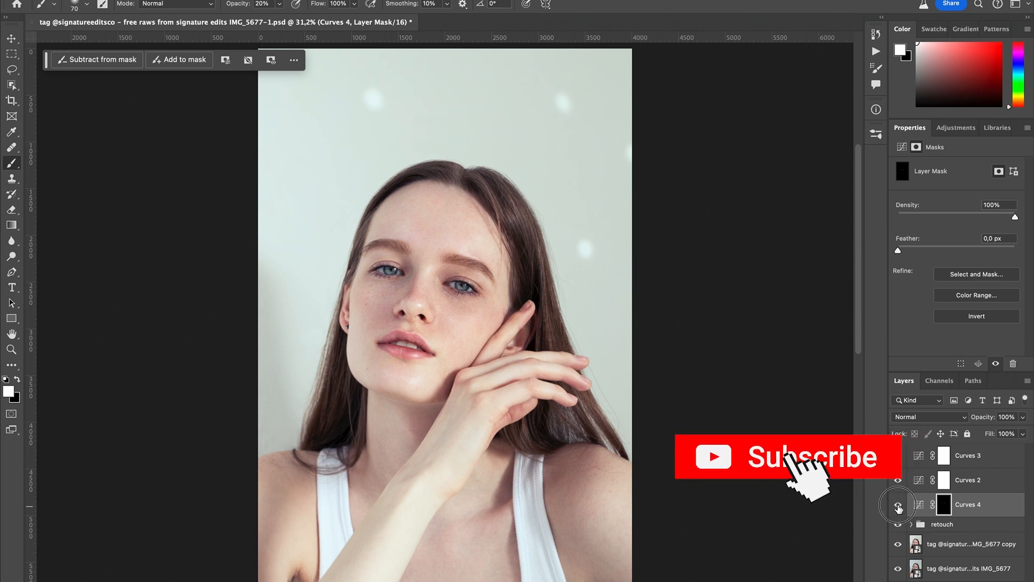
left_click(897, 506)
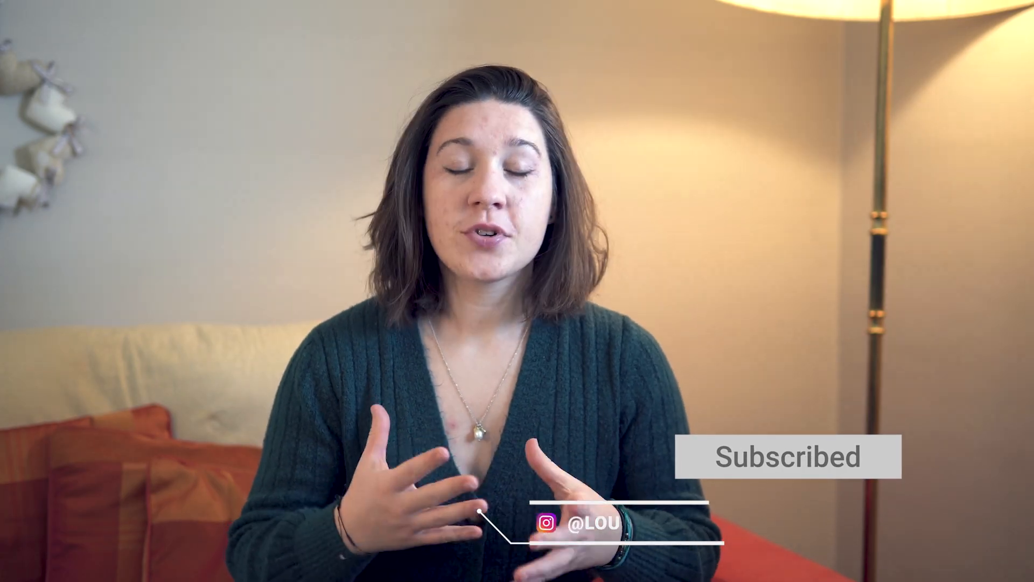